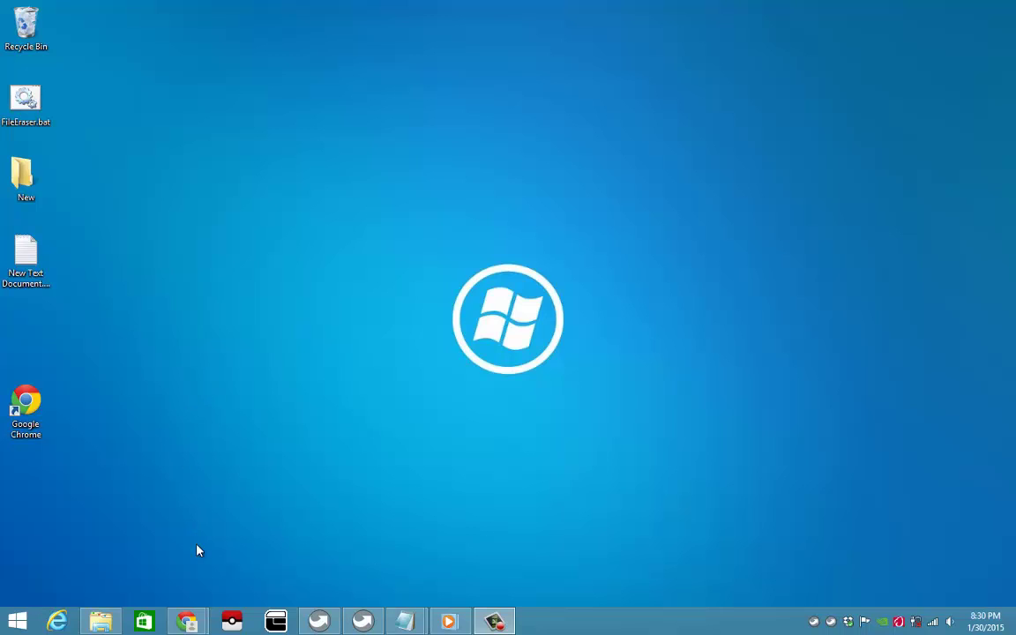
Open Google Chrome from its desktop shortcut and maximize the browser window
{"action": "right_click", "coordinate": [188, 623]}
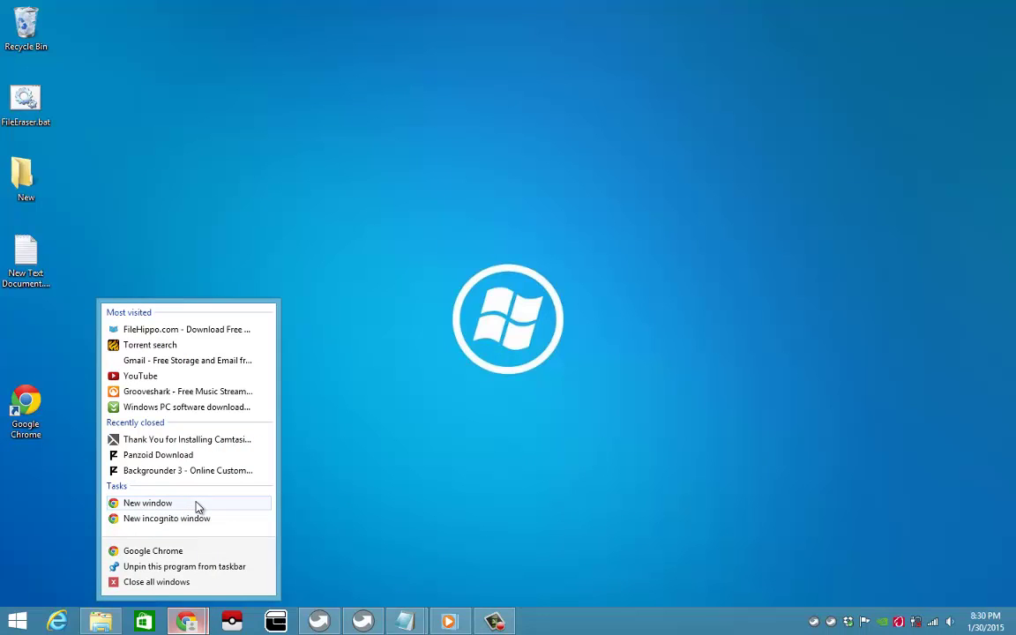
{"action": "left_click", "coordinate": [418, 483]}
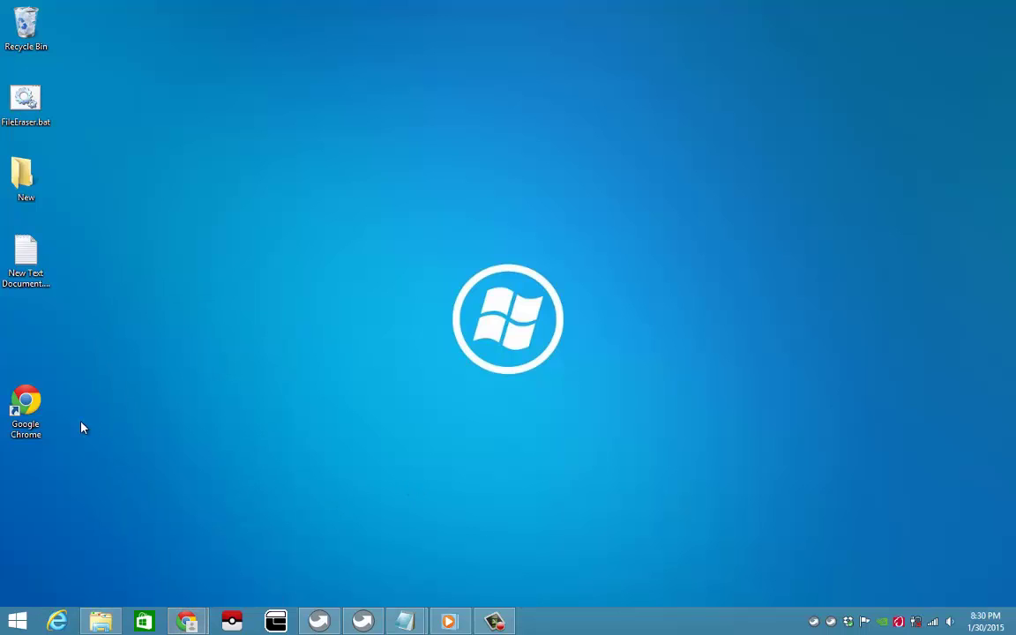
{"action": "double_click", "coordinate": [28, 420]}
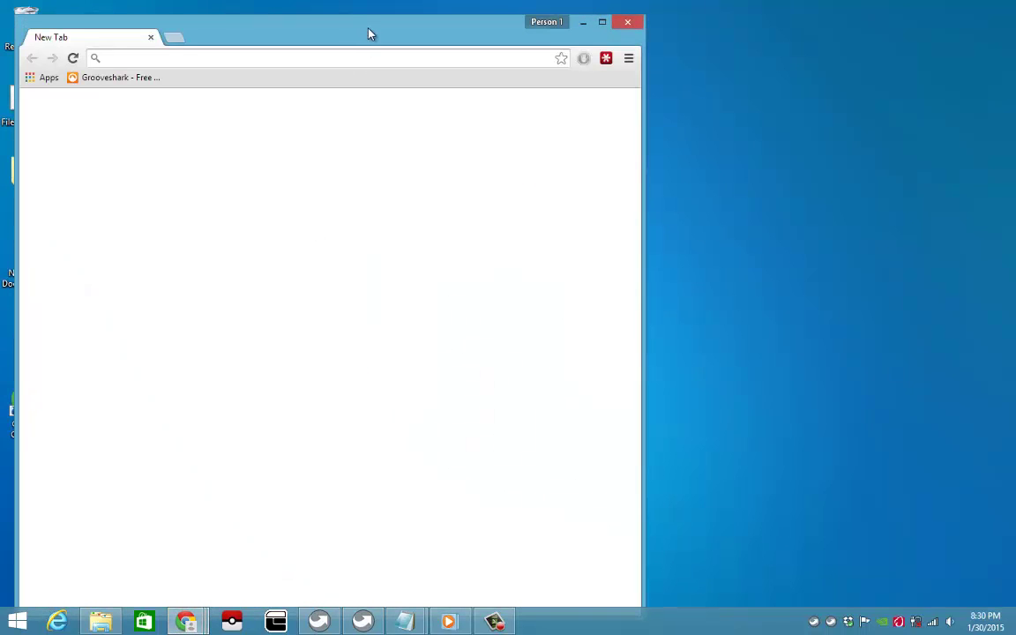
{"action": "left_click_drag", "start_coordinate": [369, 39], "coordinate": [508, 2]}
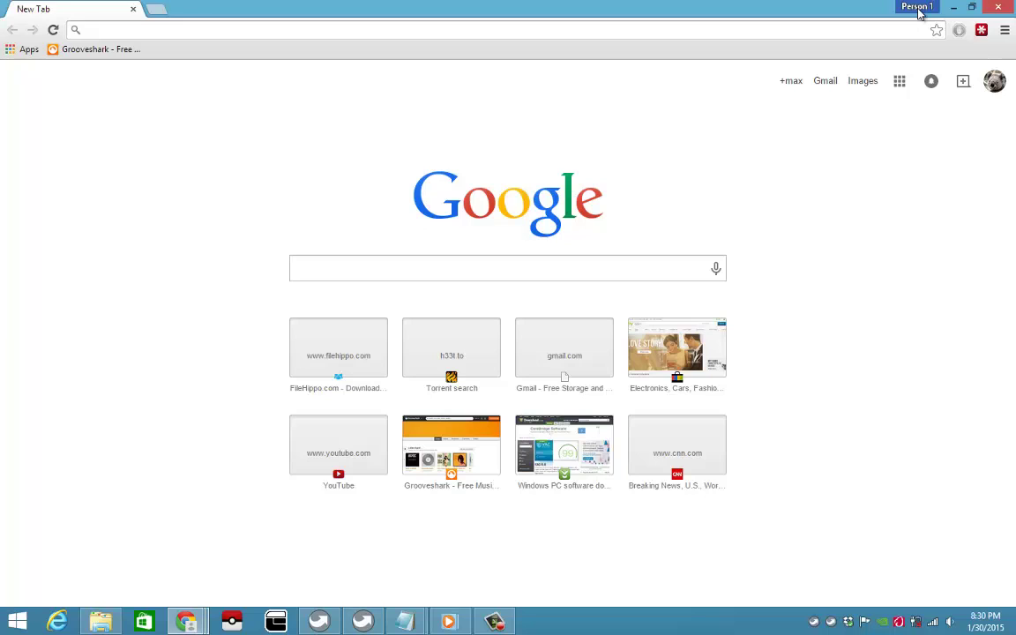
Look at the profile menu and the list of available people for switching, then close the list and minimize Chrome
{"action": "left_click", "coordinate": [918, 9]}
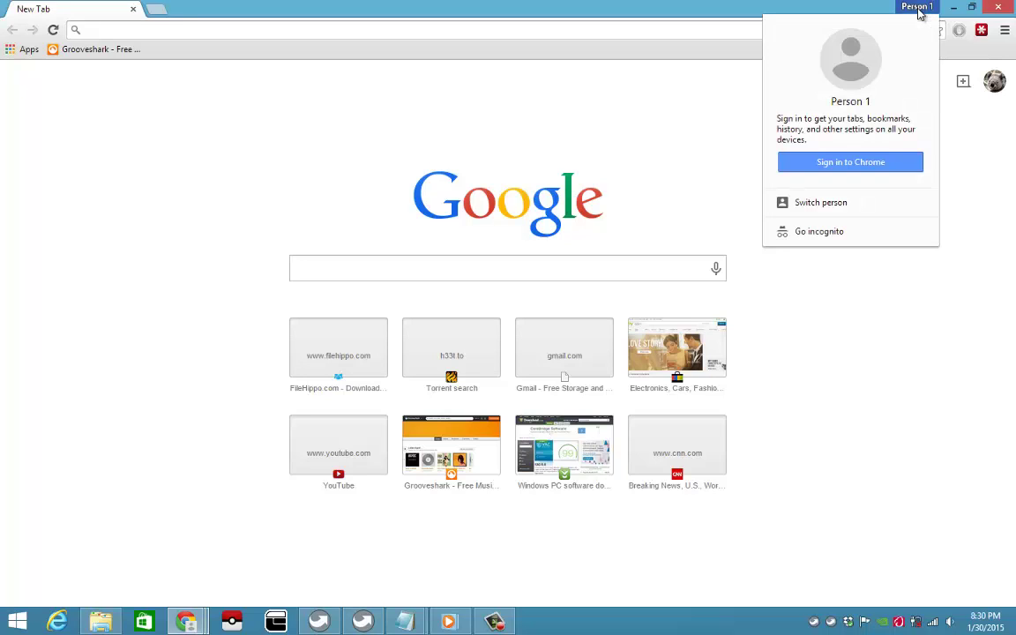
{"action": "left_click", "coordinate": [629, 107]}
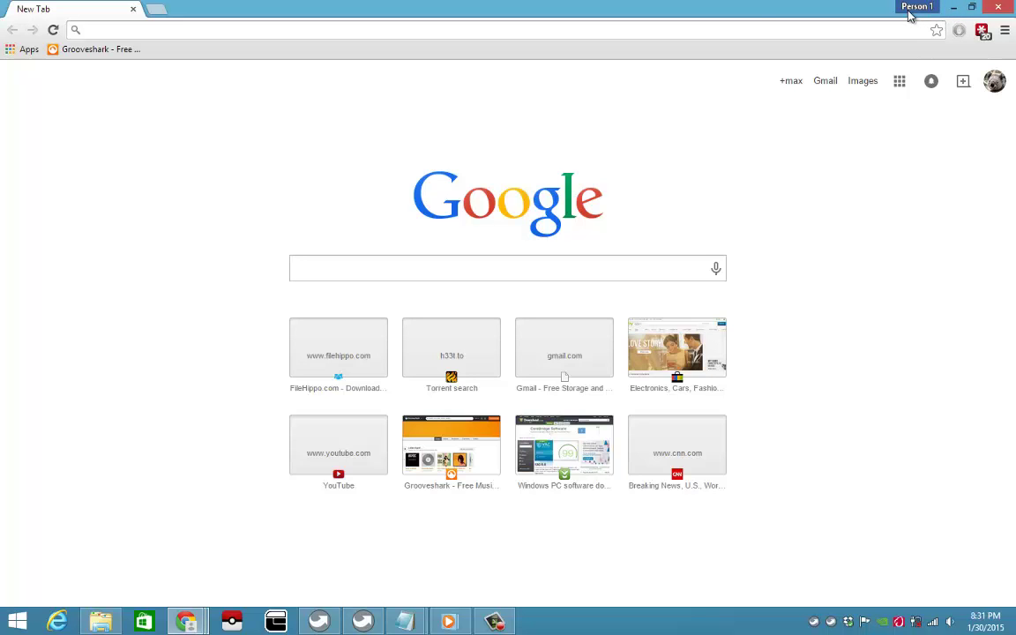
{"action": "left_click", "coordinate": [911, 11]}
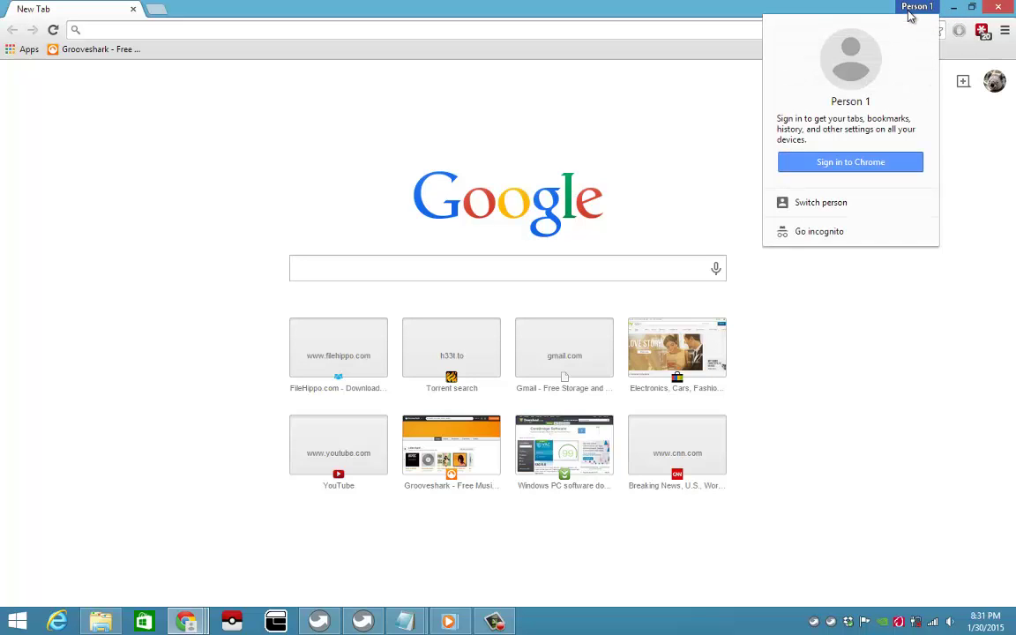
{"action": "left_click", "coordinate": [810, 203]}
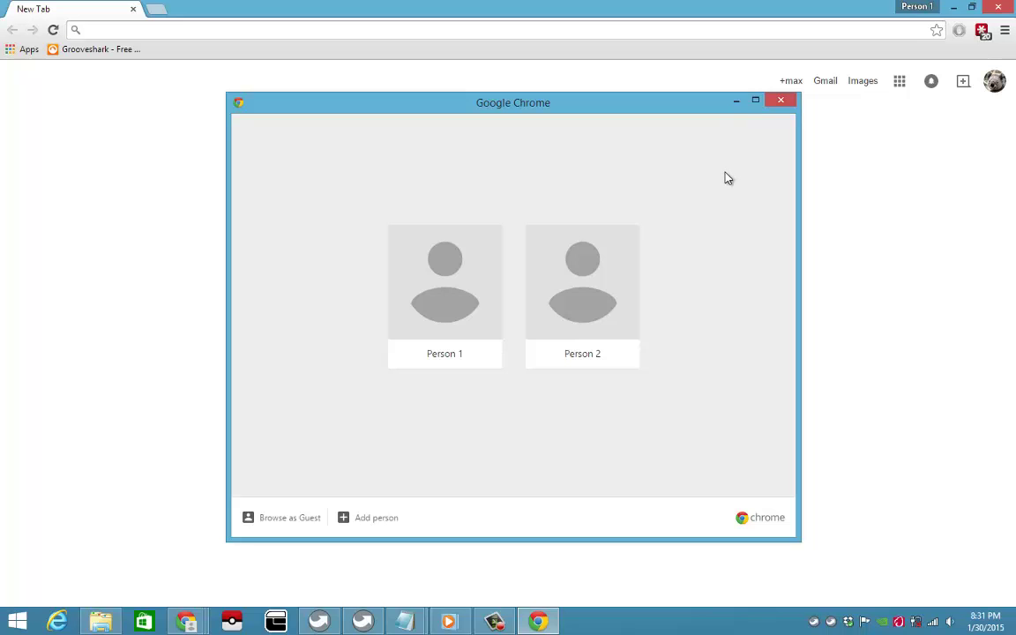
{"action": "mouse_move", "coordinate": [556, 336]}
{"action": "left_click", "coordinate": [782, 101]}
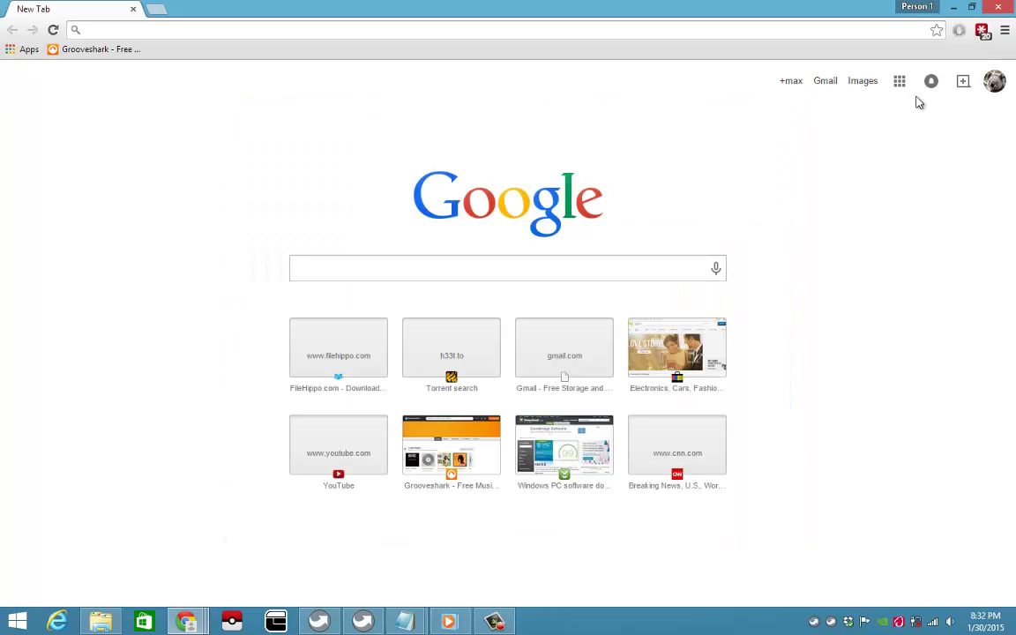
{"action": "left_click", "coordinate": [955, 7]}
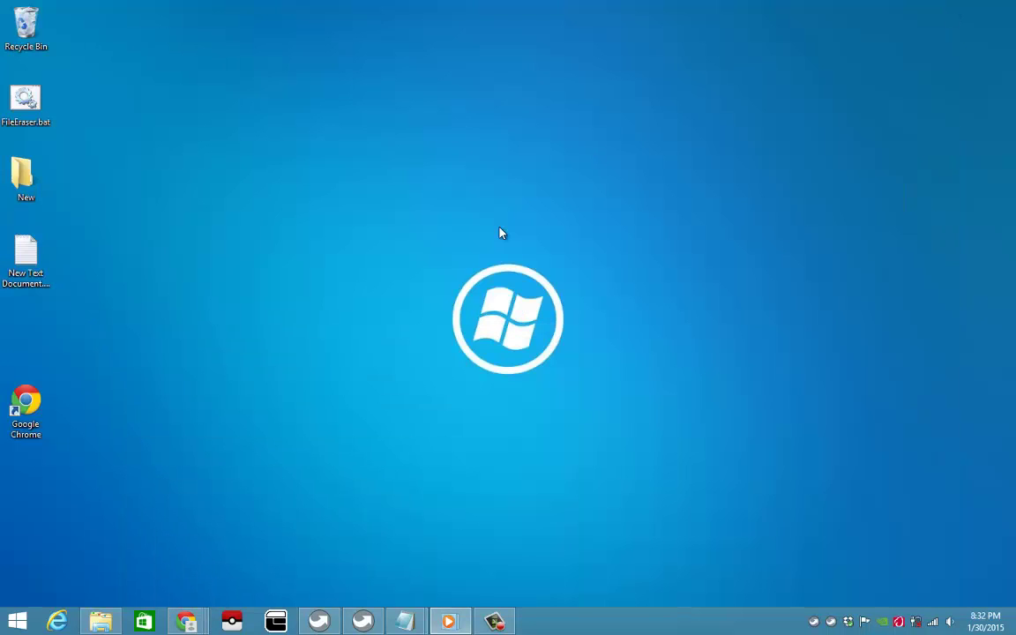
Bring up New Text Document.txt in Notepad and open the properties of the Google Chrome desktop shortcut
{"action": "mouse_move", "coordinate": [406, 624]}
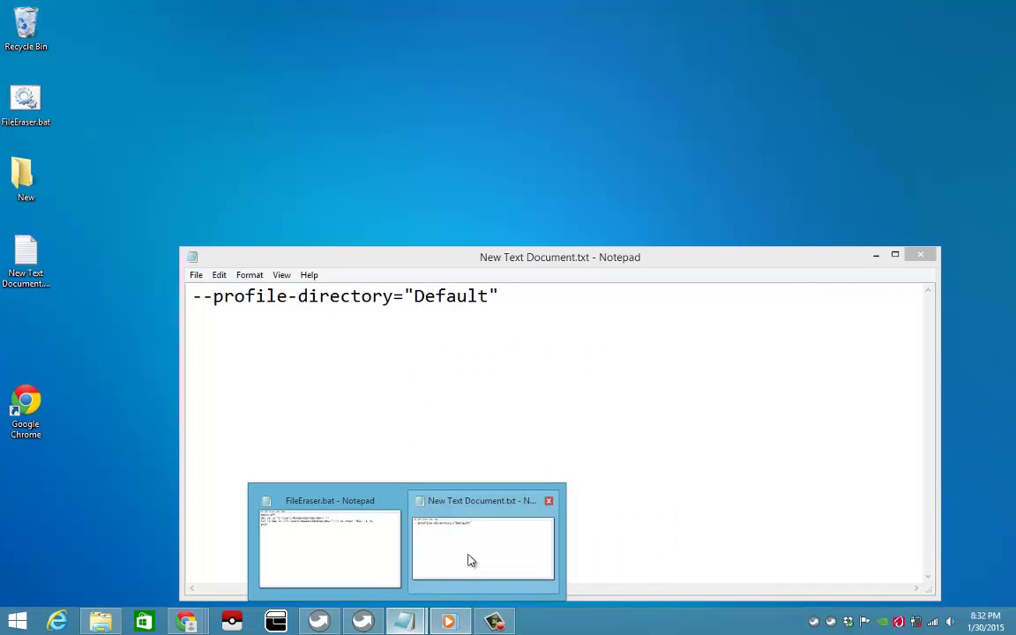
{"action": "left_click", "coordinate": [469, 554]}
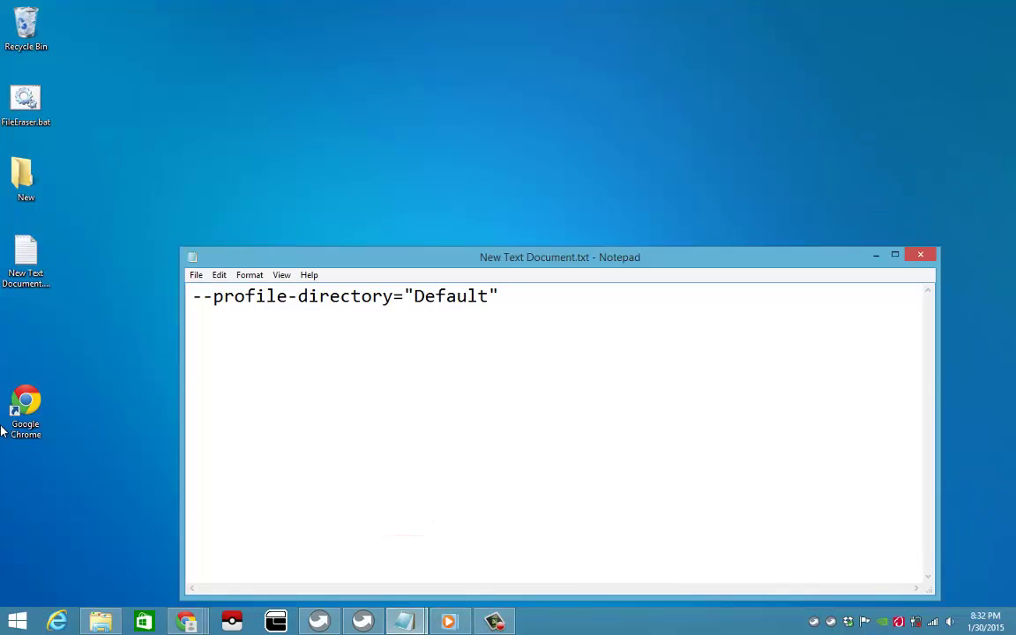
{"action": "left_click", "coordinate": [28, 411]}
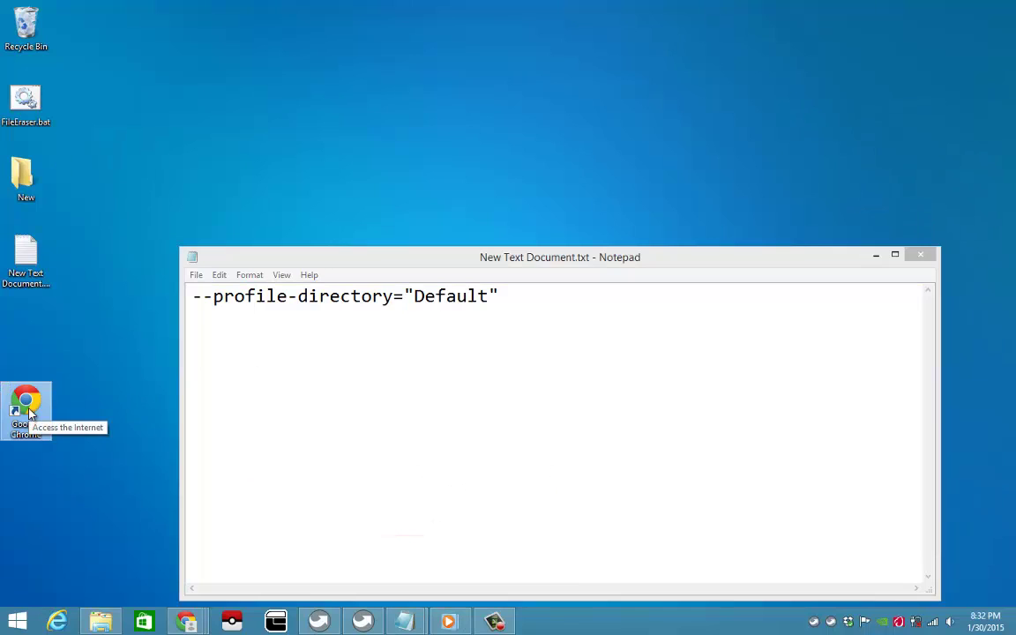
{"action": "right_click", "coordinate": [29, 413]}
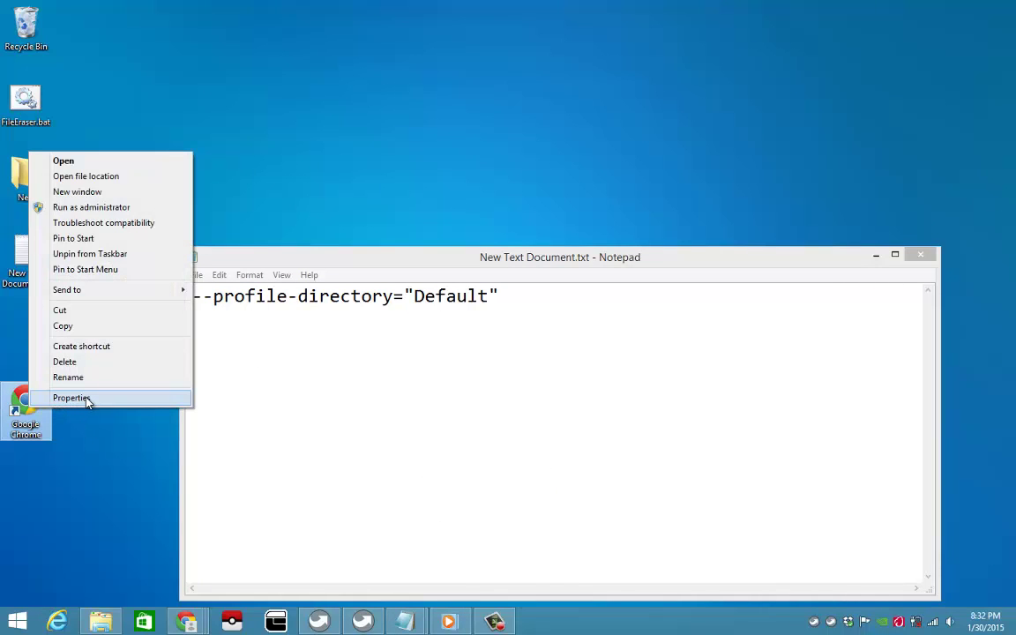
{"action": "left_click", "coordinate": [71, 398]}
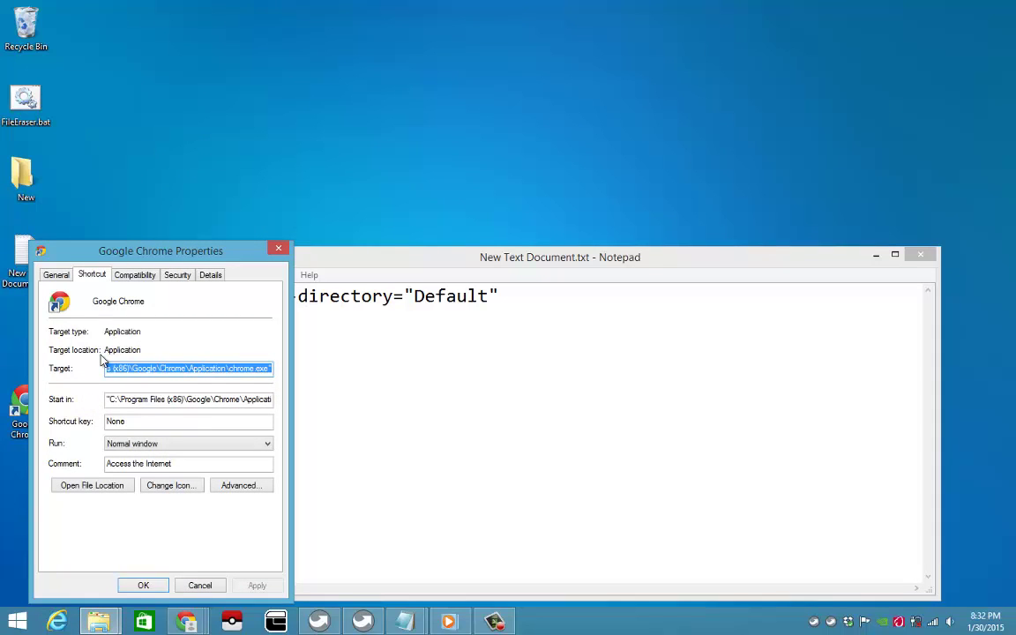
{"action": "left_click_drag", "start_coordinate": [176, 249], "coordinate": [381, 161]}
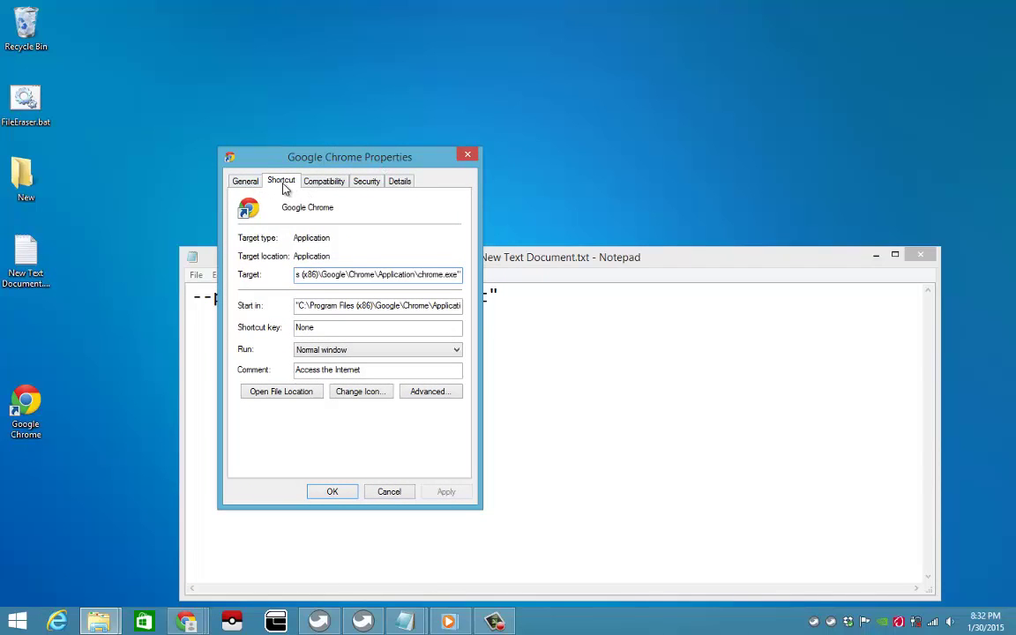
Add a space at the end of the shortcut's Target, after chrome.exe", and move the properties dialog aside
{"action": "left_click", "coordinate": [322, 275]}
{"action": "key", "text": "End"}
{"action": "left_click_drag", "start_coordinate": [319, 275], "coordinate": [451, 274]}
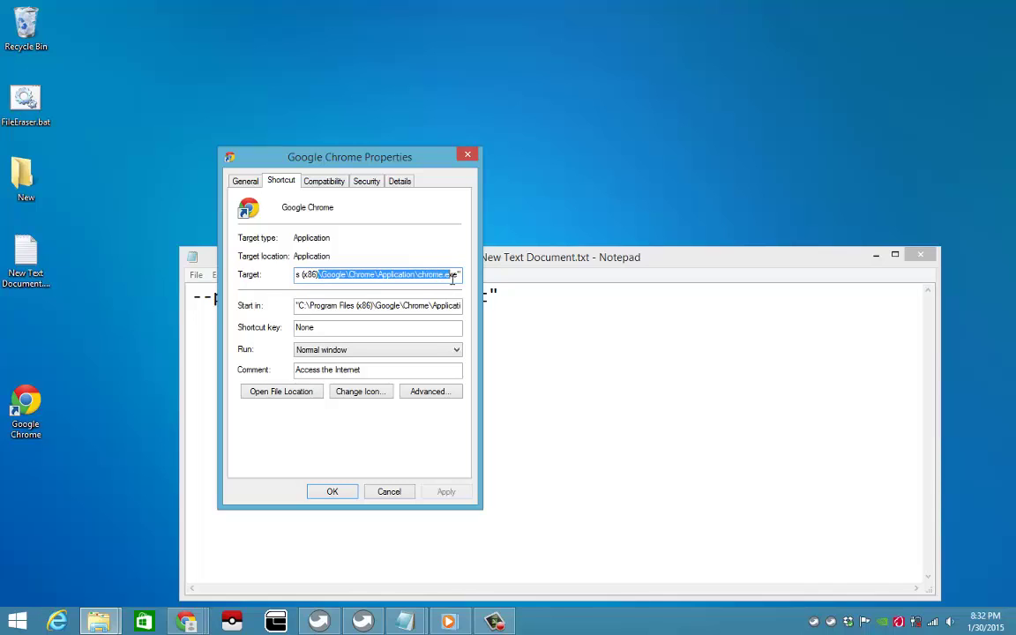
{"action": "left_click", "coordinate": [456, 274]}
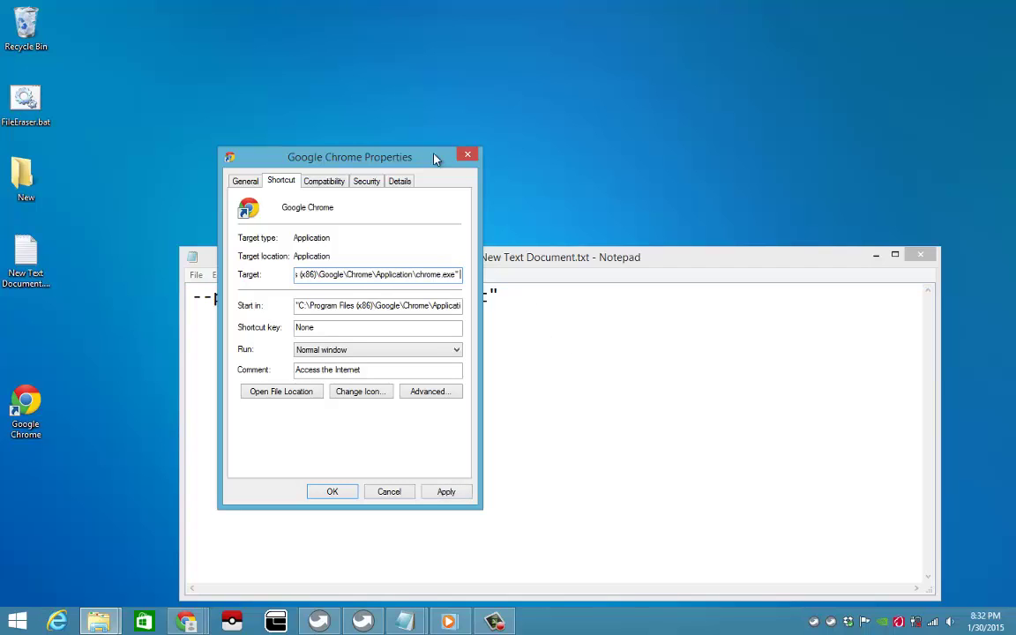
{"action": "left_click_drag", "start_coordinate": [427, 165], "coordinate": [778, 127]}
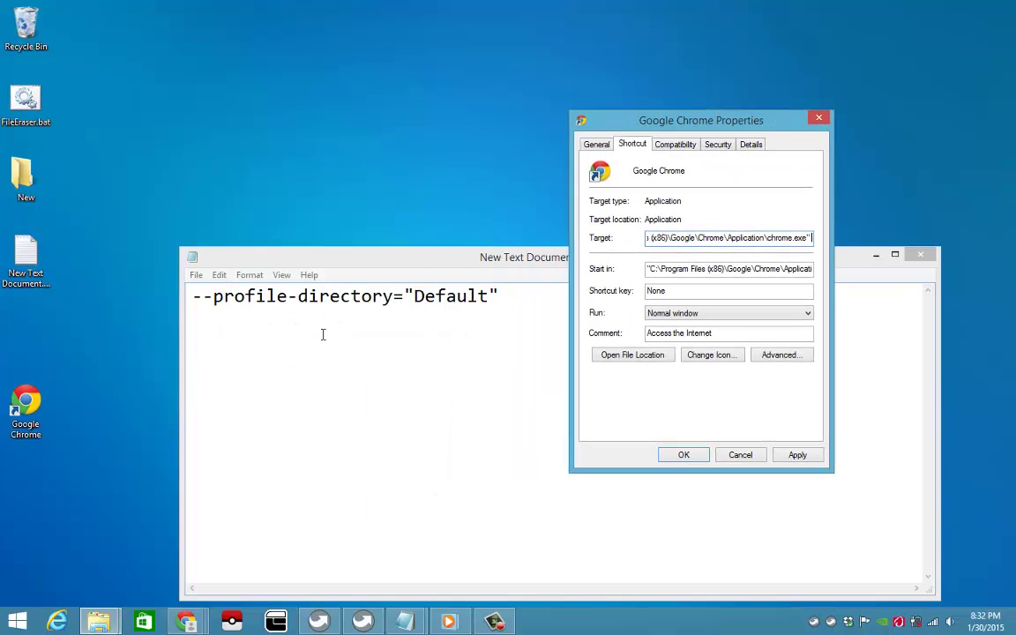
Examine the --profile-directory="Default" argument in the Notepad document, focusing on the profile name inside the quotes
{"action": "left_click", "coordinate": [385, 367]}
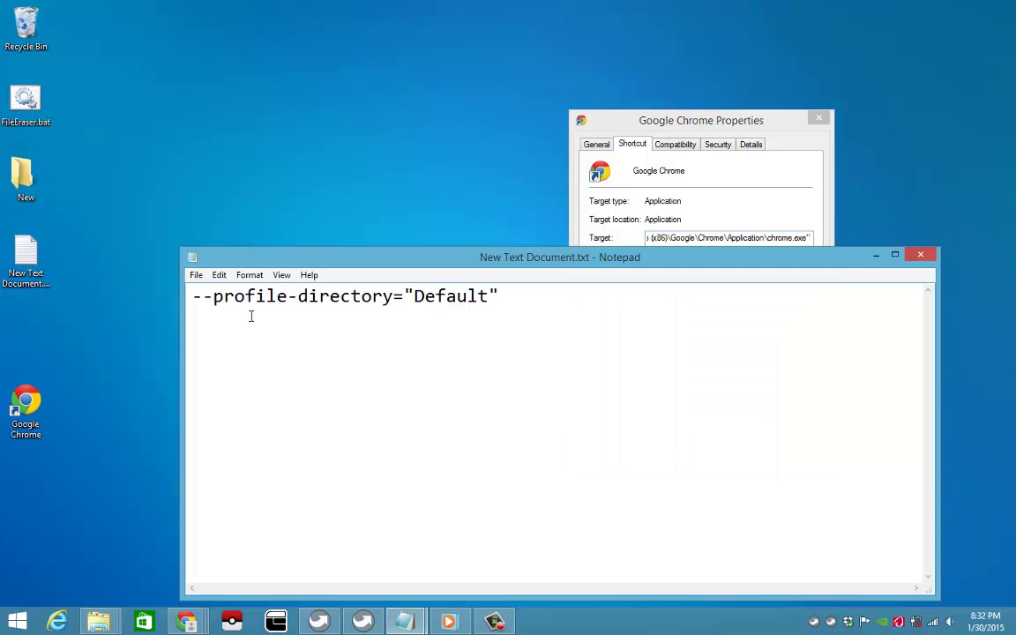
{"action": "left_click", "coordinate": [197, 297]}
{"action": "key", "text": "Right"}
{"action": "key", "text": "Right"}
{"action": "key", "text": "Right"}
{"action": "key", "text": "Right"}
{"action": "key", "text": "Right"}
{"action": "key", "text": "Right"}
{"action": "key", "text": "Right"}
{"action": "key", "text": "Right"}
{"action": "key", "text": "Right"}
{"action": "key", "text": "Right"}
{"action": "key", "text": "Right"}
{"action": "key", "text": "Right"}
{"action": "key", "text": "Right"}
{"action": "key", "text": "Right"}
{"action": "key", "text": "Right"}
{"action": "key", "text": "Right"}
{"action": "key", "text": "Right"}
{"action": "key", "text": "Right"}
{"action": "key", "text": "Right"}
{"action": "key", "text": "Right"}
{"action": "key", "text": "Right"}
{"action": "key", "text": "Right"}
{"action": "key", "text": "Left"}
{"action": "key", "text": "Right"}
{"action": "key", "text": "Right"}
{"action": "key", "text": "Right"}
{"action": "key", "text": "Right"}
{"action": "key", "text": "Right"}
{"action": "key", "text": "Right"}
{"action": "key", "text": "Right"}
{"action": "key", "text": "Left"}
{"action": "key", "text": "Left"}
{"action": "key", "text": "Left"}
{"action": "key", "text": "Left"}
{"action": "key", "text": "Left"}
{"action": "key", "text": "Left"}
{"action": "key", "text": "Left"}
Return to the Chrome new tab window, review the order of people in the profile switcher, and minimize Chrome again
{"action": "left_click", "coordinate": [186, 621]}
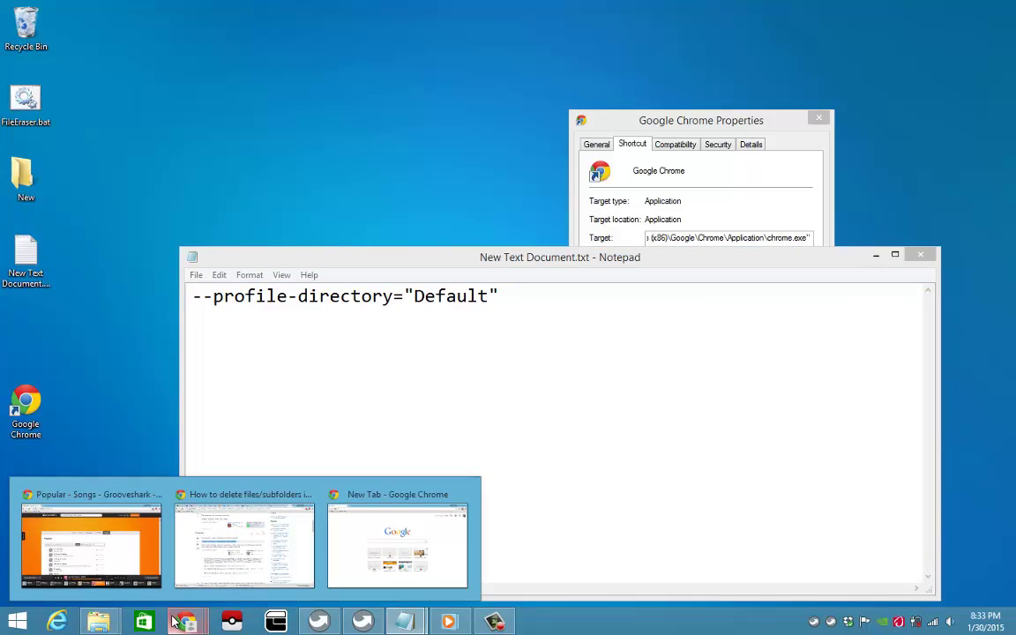
{"action": "left_click", "coordinate": [386, 561]}
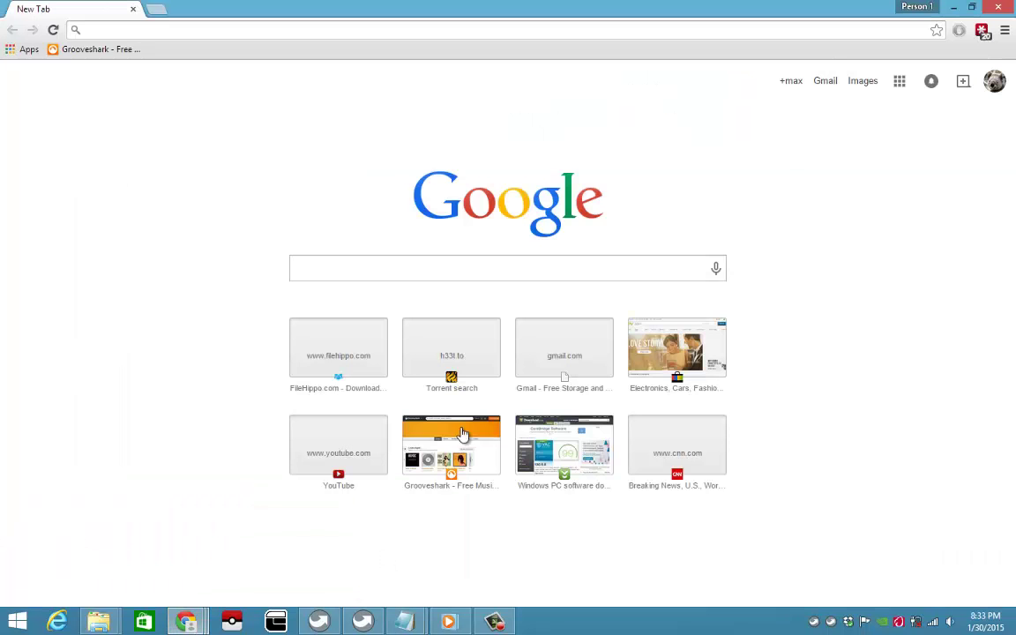
{"action": "left_click", "coordinate": [914, 8]}
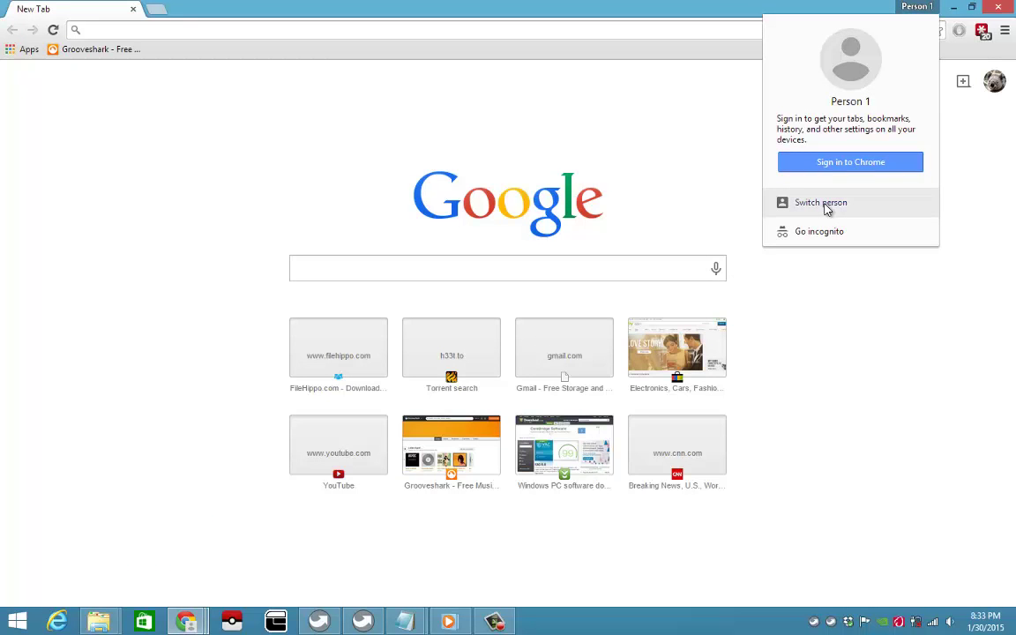
{"action": "left_click", "coordinate": [921, 8]}
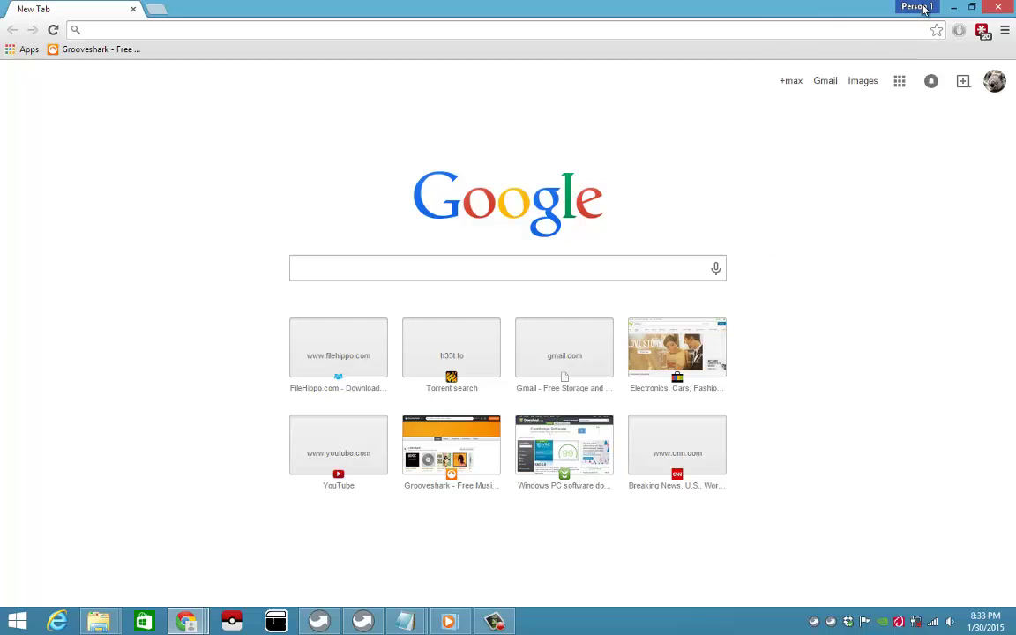
{"action": "left_click", "coordinate": [921, 8]}
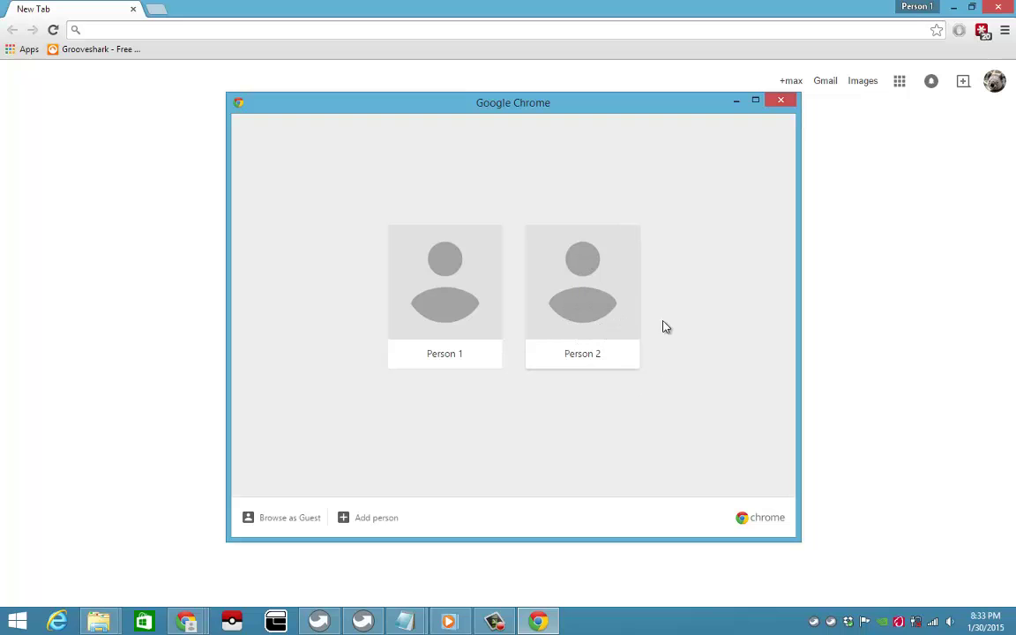
{"action": "left_click", "coordinate": [783, 101]}
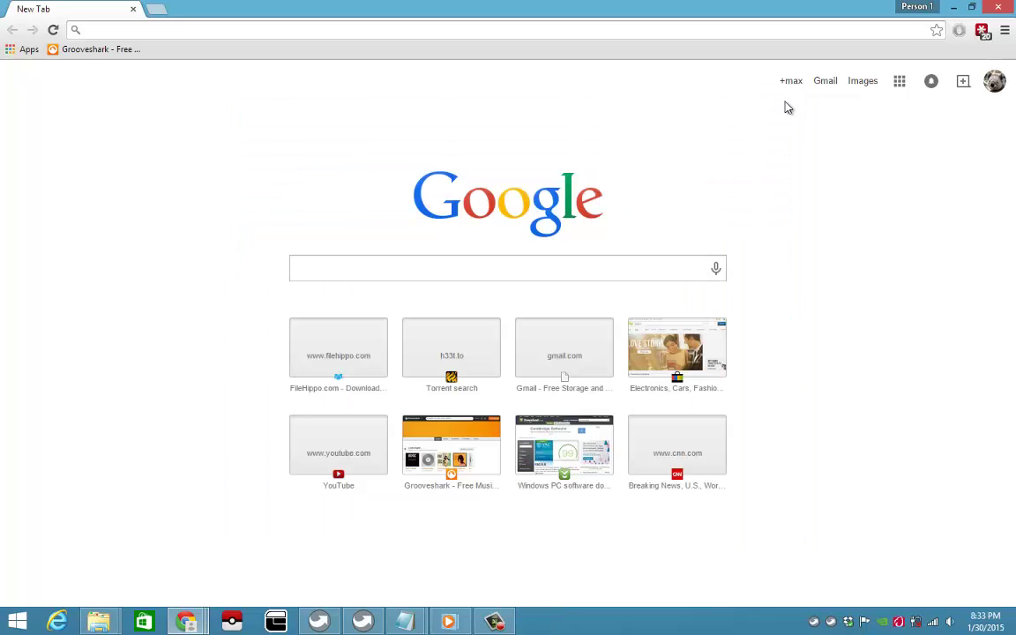
{"action": "left_click", "coordinate": [955, 7]}
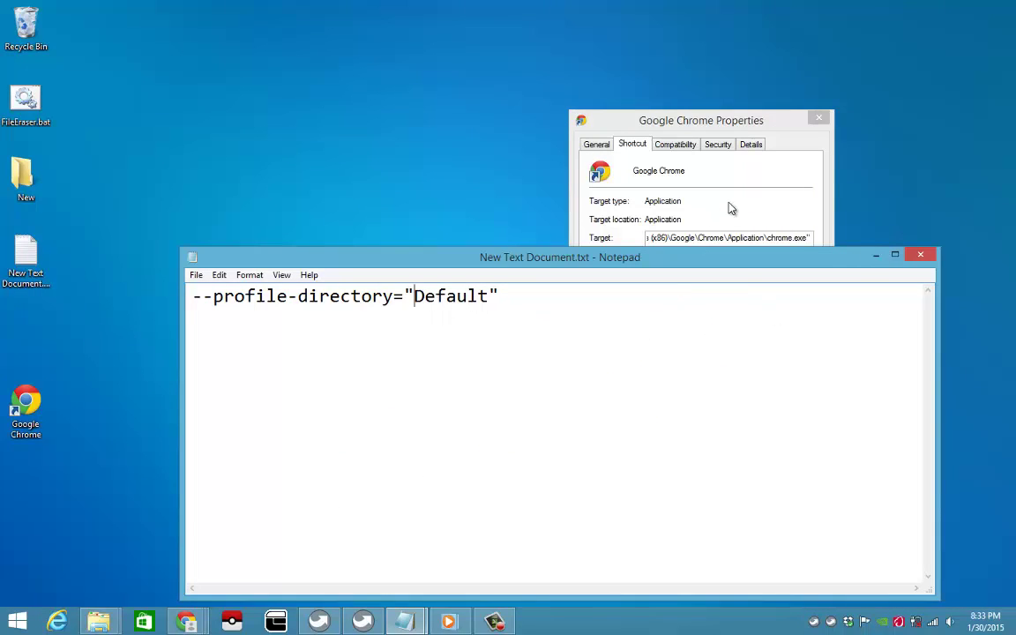
Copy --profile-directory="Default" from Notepad and paste it at the end of the Chrome shortcut's Target
{"action": "left_click_drag", "start_coordinate": [195, 298], "coordinate": [509, 291]}
{"action": "key", "text": "ctrl+c"}
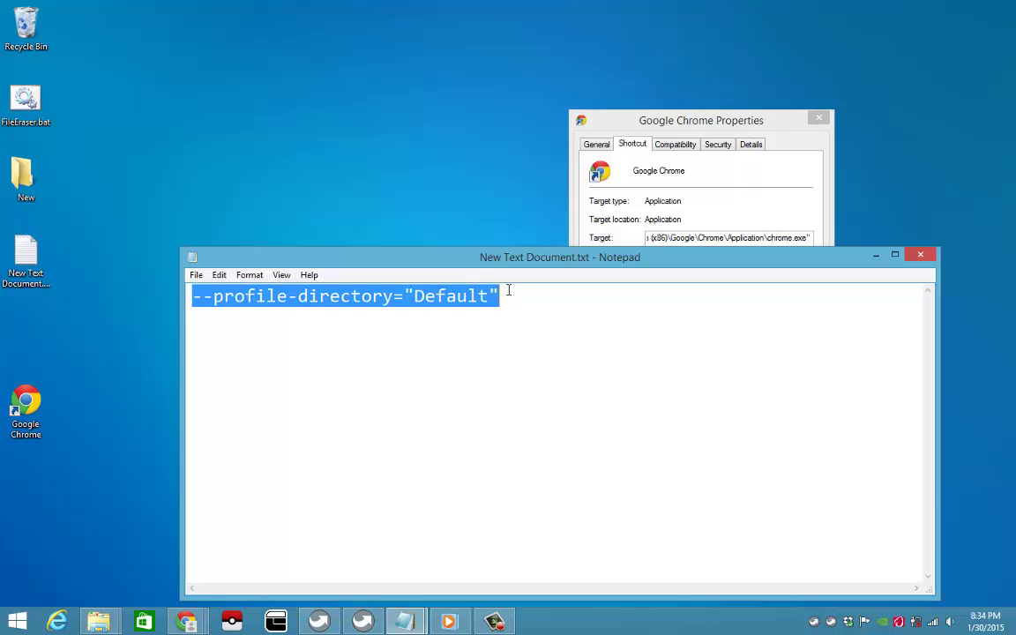
{"action": "left_click", "coordinate": [757, 177]}
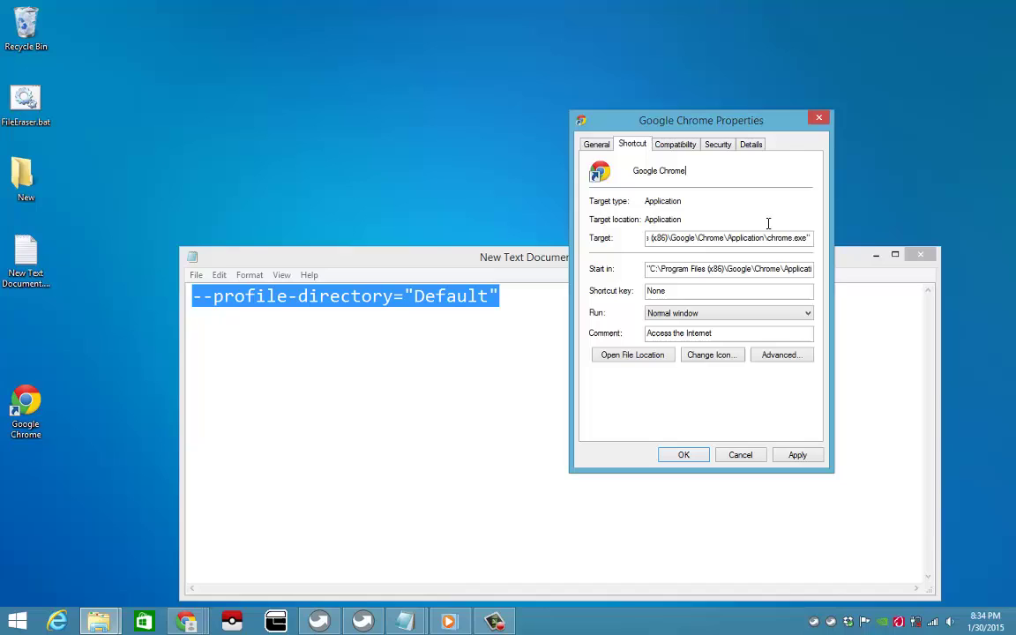
{"action": "left_click", "coordinate": [812, 238]}
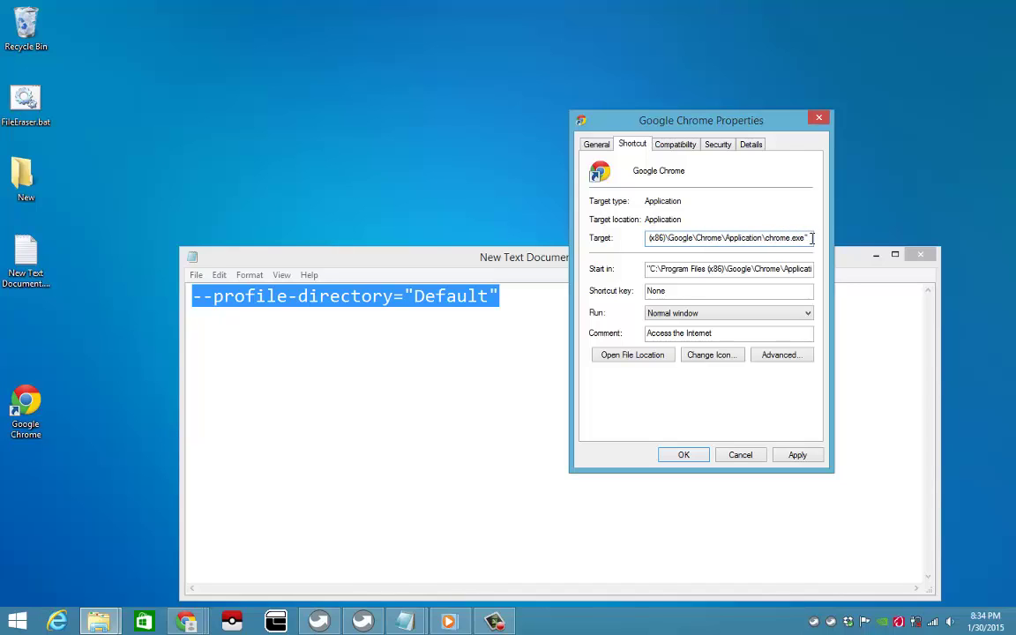
{"action": "key", "text": "ctrl+v"}
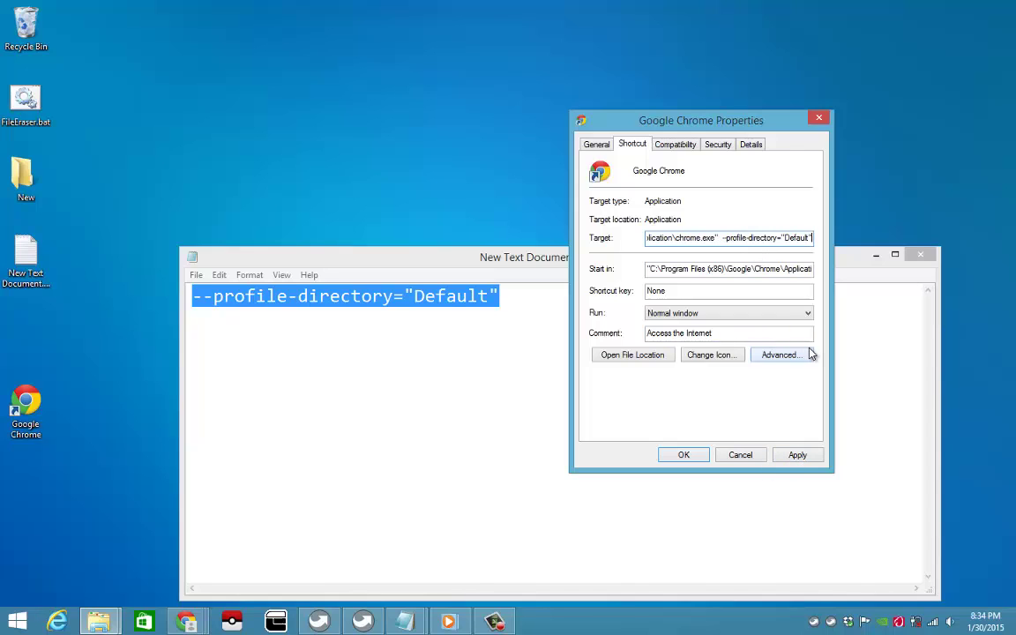
Replace the profile name inside the quotes of the shortcut's Target with Profile 1
{"action": "key", "text": "Left"}
{"action": "key", "text": "shift+Left"}
{"action": "key", "text": "shift+Left"}
{"action": "key", "text": "shift+Left"}
{"action": "key", "text": "shift+Left"}
{"action": "key", "text": "shift+Left"}
{"action": "key", "text": "shift+Left"}
{"action": "key", "text": "shift+Left"}
{"action": "type", "text": "Profile 1"}
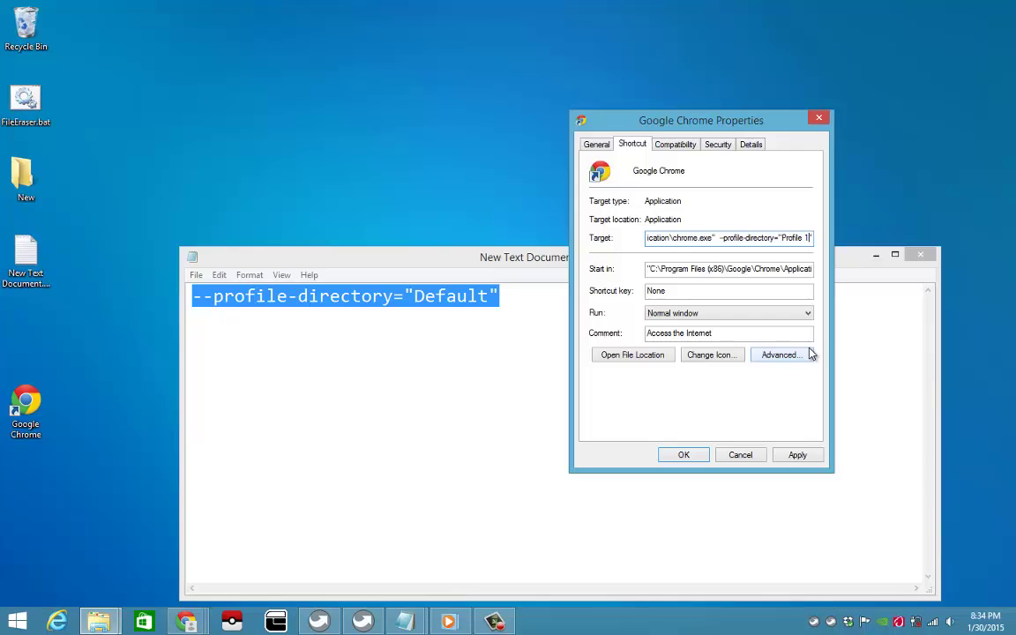
Save the Chrome shortcut's properties with administrator permission and minimize the Notepad window
{"action": "left_click", "coordinate": [798, 455]}
{"action": "left_click", "coordinate": [717, 315]}
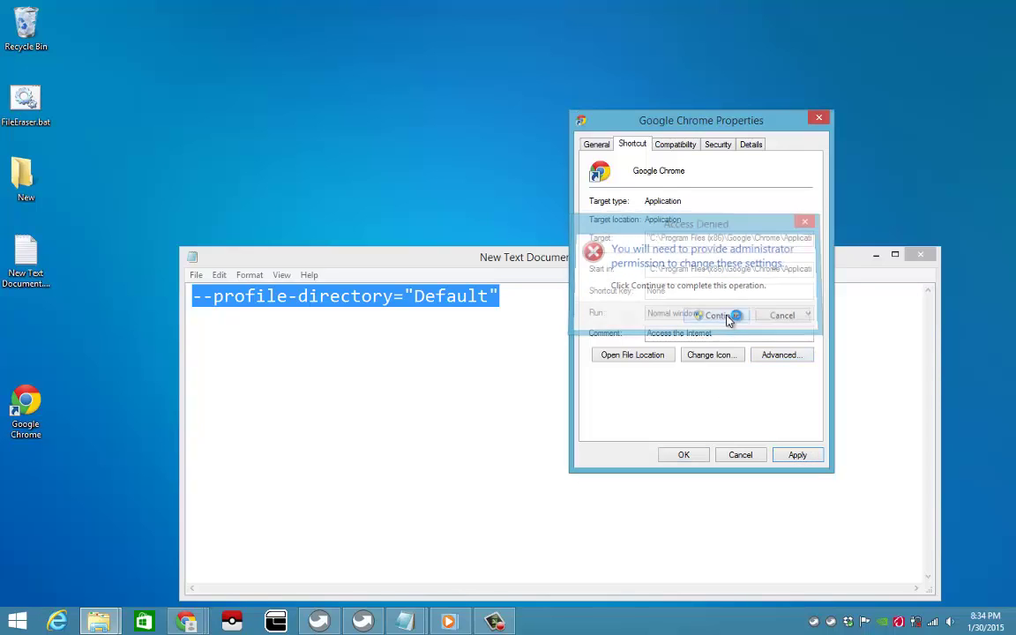
{"action": "left_click", "coordinate": [685, 454]}
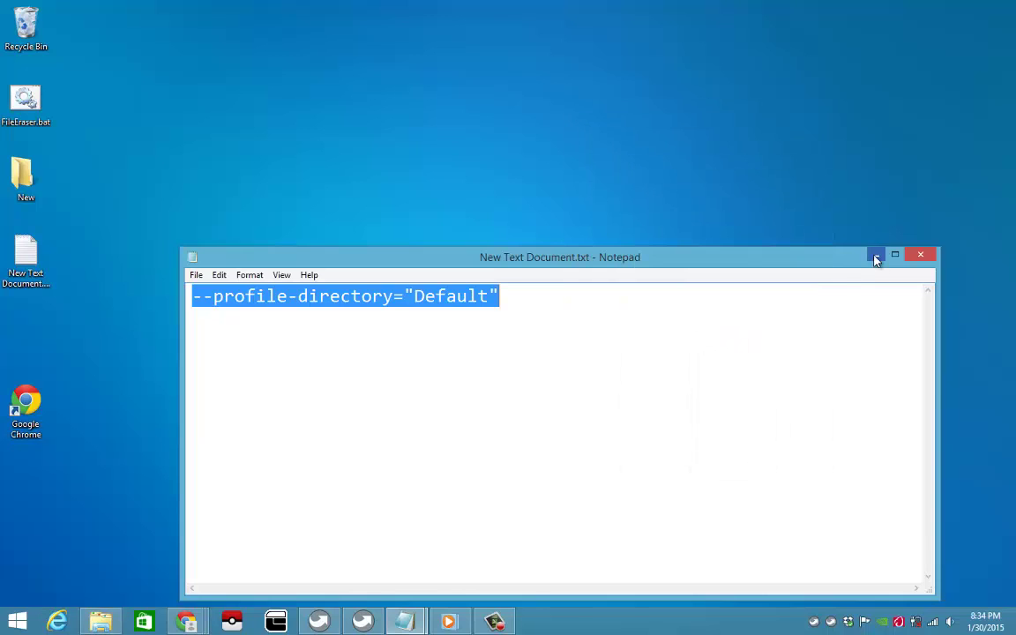
{"action": "left_click", "coordinate": [875, 255]}
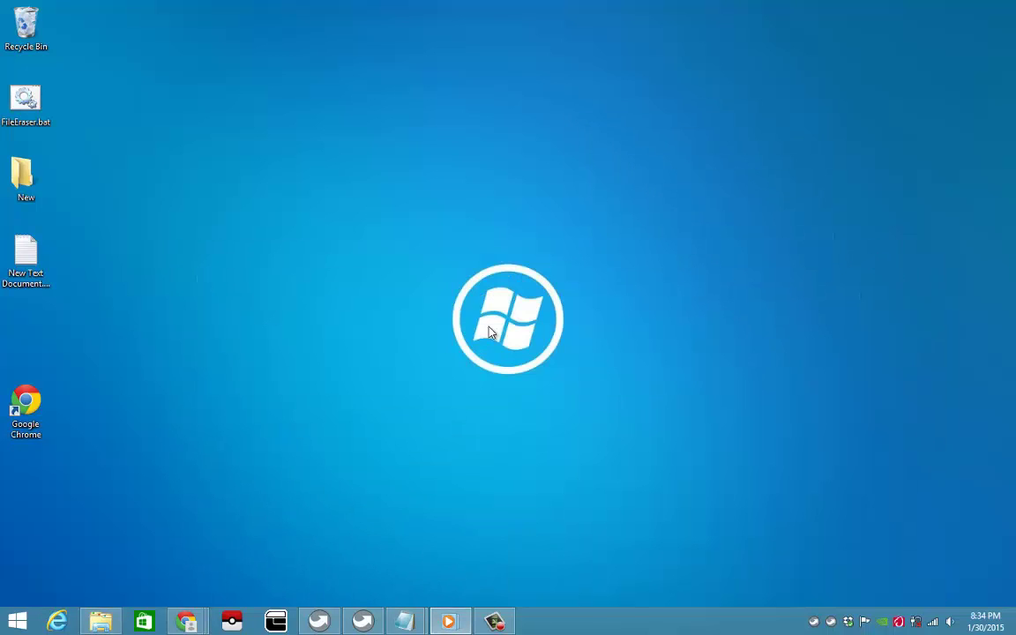
Rename the Google Chrome desktop shortcut to Person 2 in its properties and grant administrator permission for the rename
{"action": "right_click", "coordinate": [28, 410]}
{"action": "left_click", "coordinate": [53, 394]}
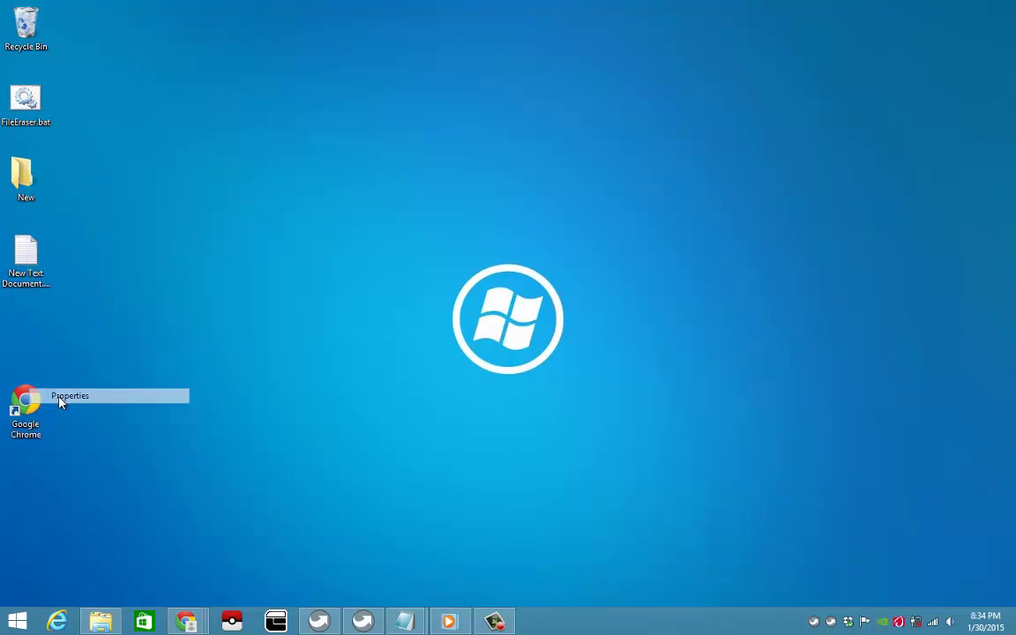
{"action": "left_click", "coordinate": [53, 274]}
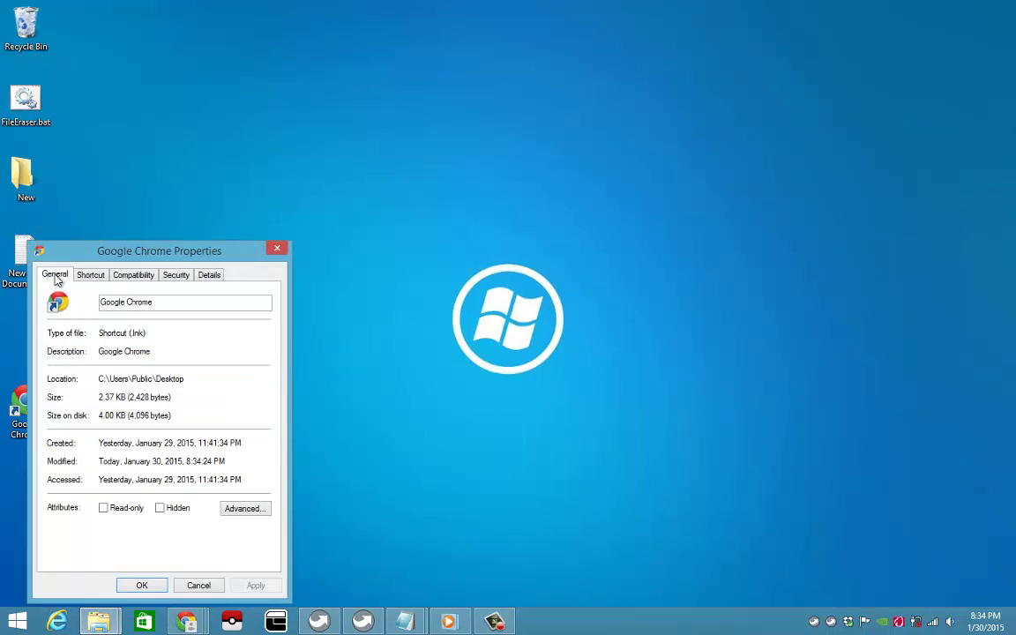
{"action": "left_click_drag", "start_coordinate": [172, 301], "coordinate": [100, 302]}
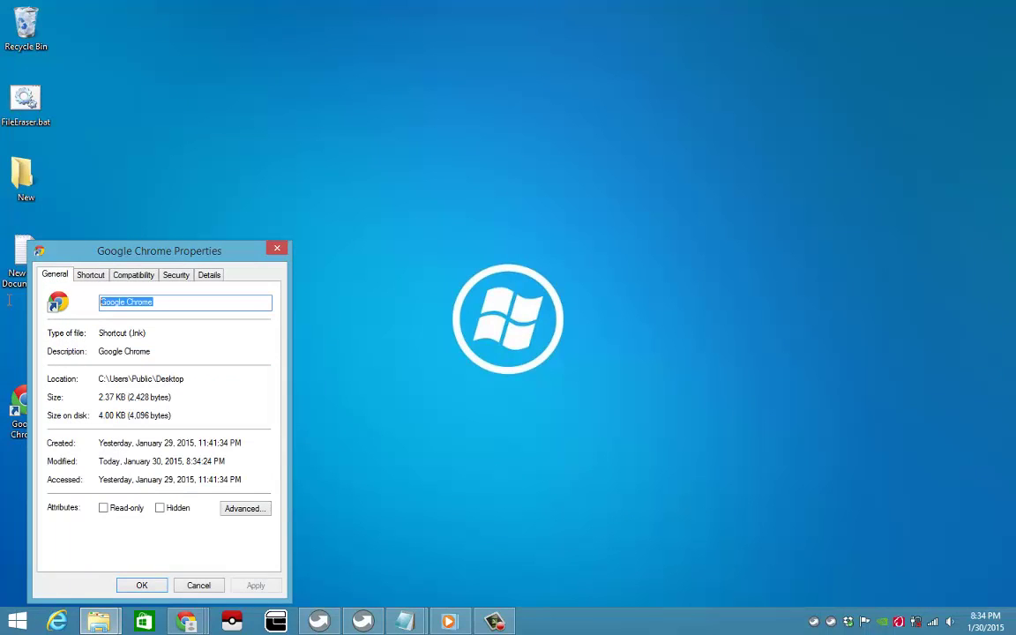
{"action": "type", "text": "Person 2"}
{"action": "left_click", "coordinate": [138, 583]}
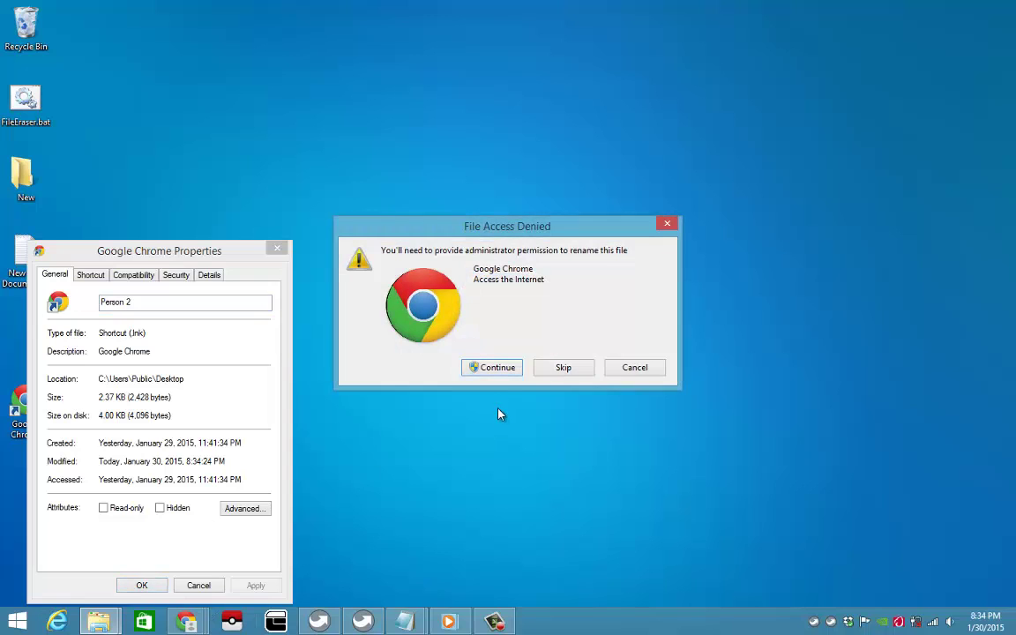
{"action": "left_click", "coordinate": [497, 368]}
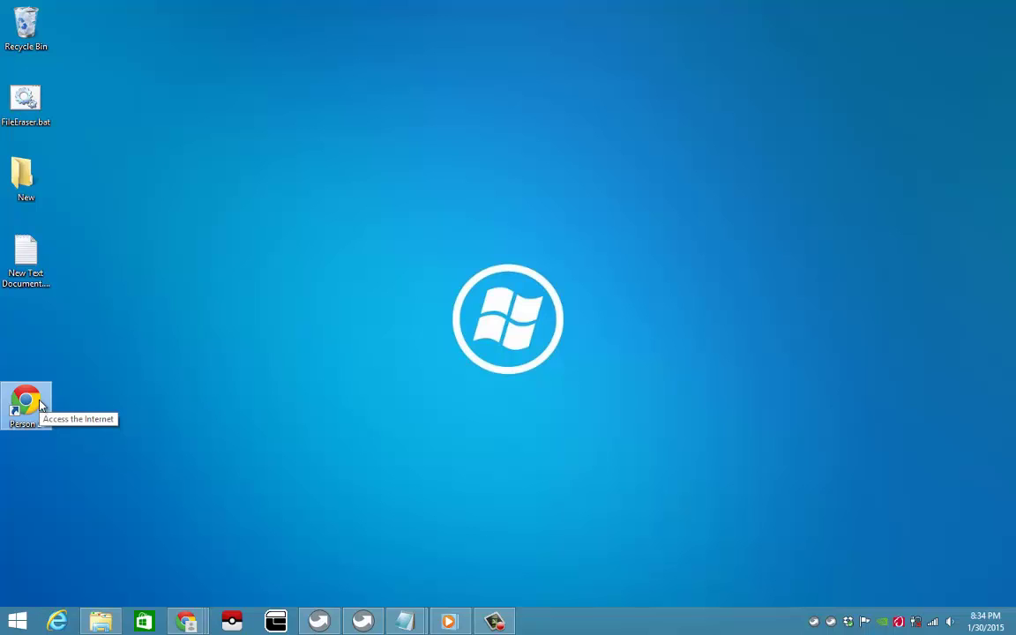
Launch Chrome from the Person 2 desktop shortcut and move its window clear of the desktop icons
{"action": "double_click", "coordinate": [38, 405]}
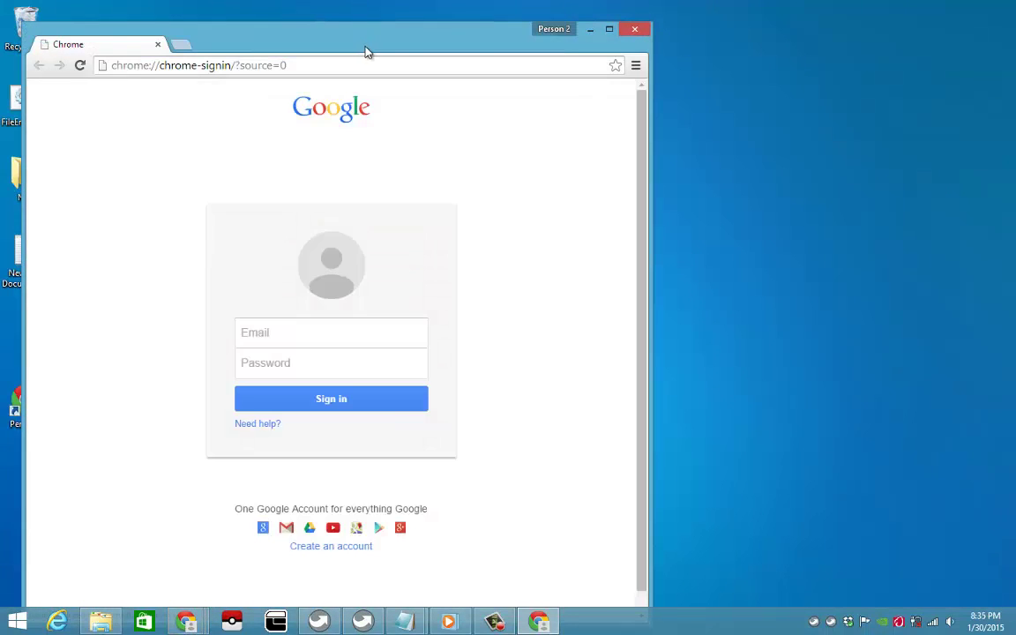
{"action": "left_click_drag", "start_coordinate": [366, 50], "coordinate": [644, 83]}
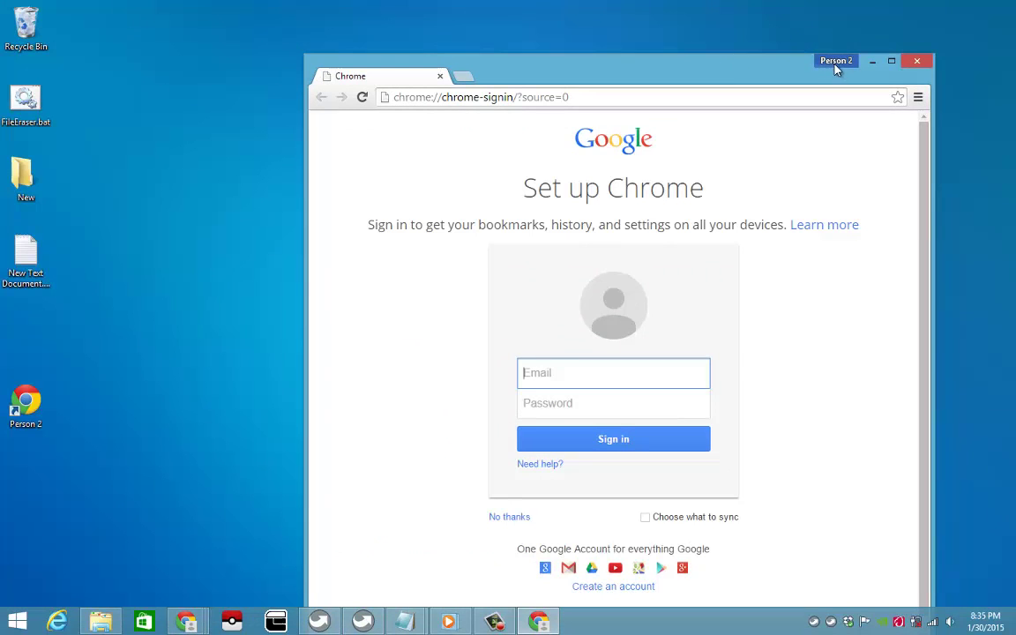
{"action": "left_click", "coordinate": [794, 174]}
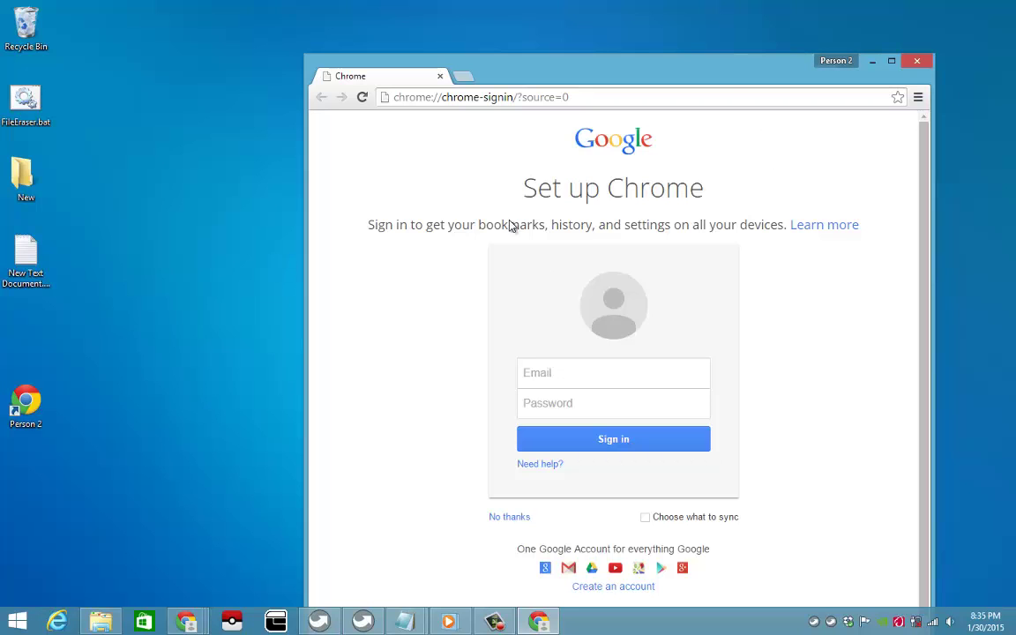
{"action": "left_click_drag", "start_coordinate": [674, 75], "coordinate": [612, 32]}
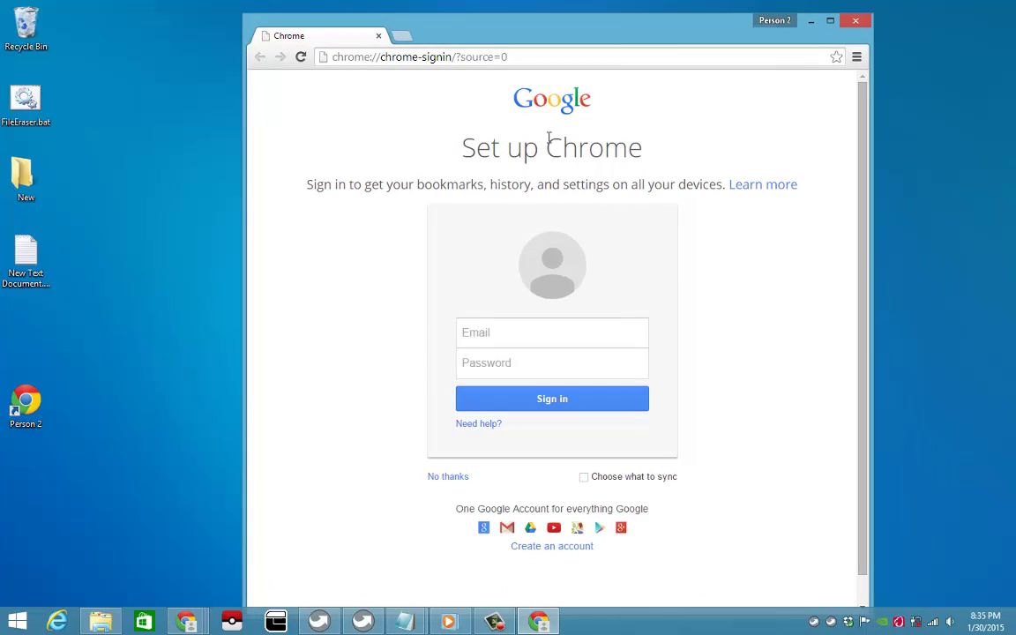
{"action": "left_click", "coordinate": [769, 24]}
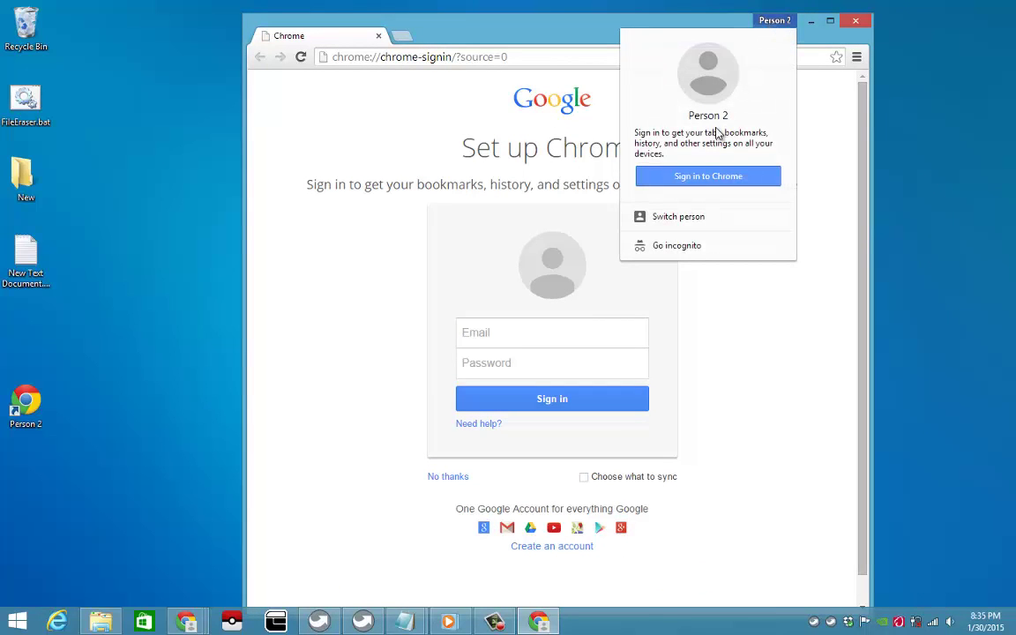
{"action": "left_click", "coordinate": [698, 218]}
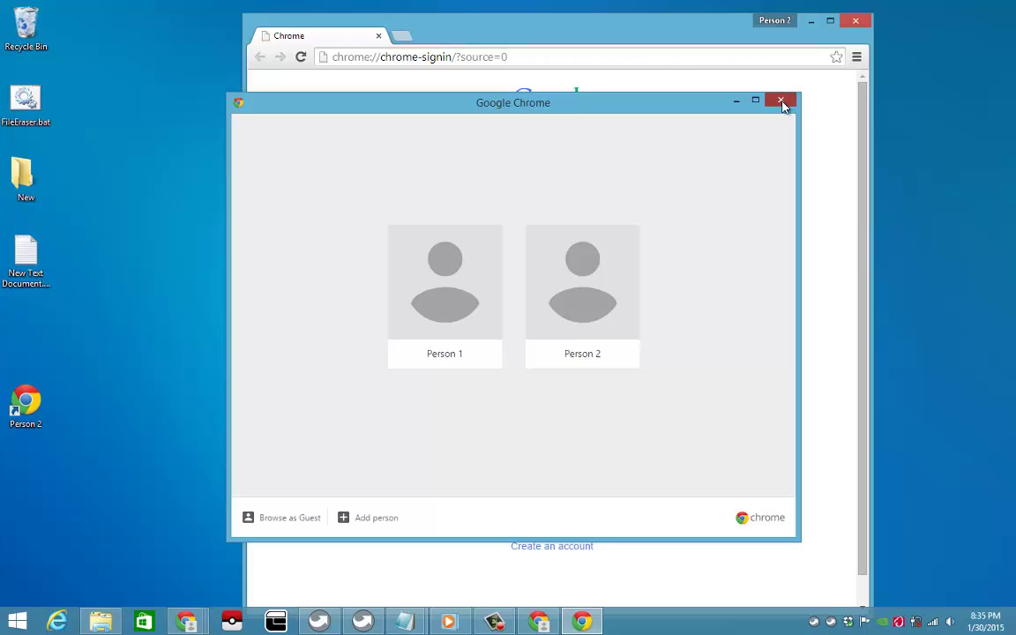
{"action": "left_click", "coordinate": [782, 103]}
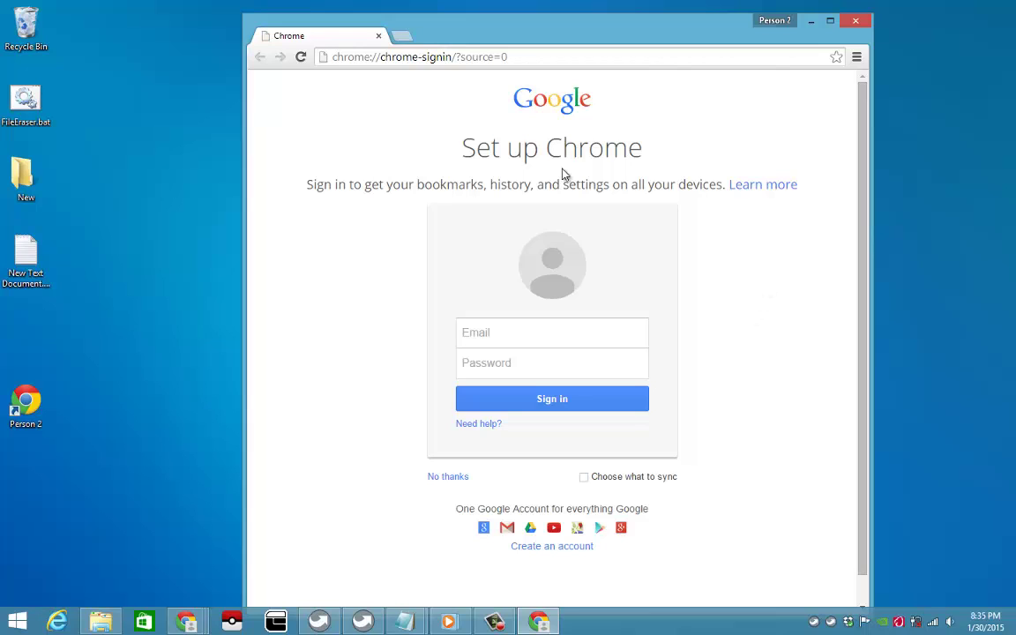
{"action": "left_click", "coordinate": [19, 407]}
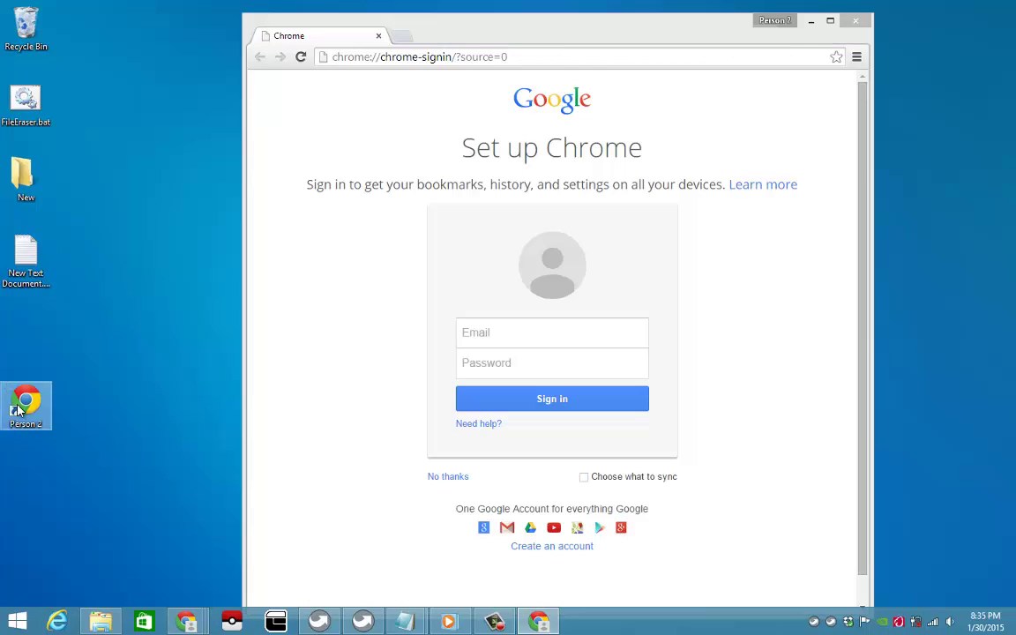